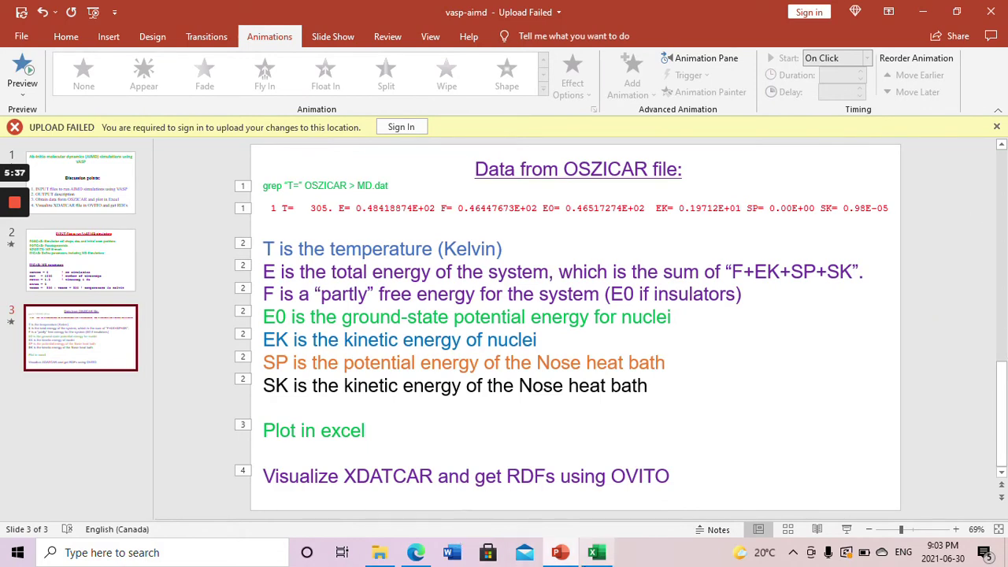
# Switch to Excel's MD.dat sheet and highlight column B (step numbers), C (T= labels) and D (temperature).
pyautogui.click(596, 552)
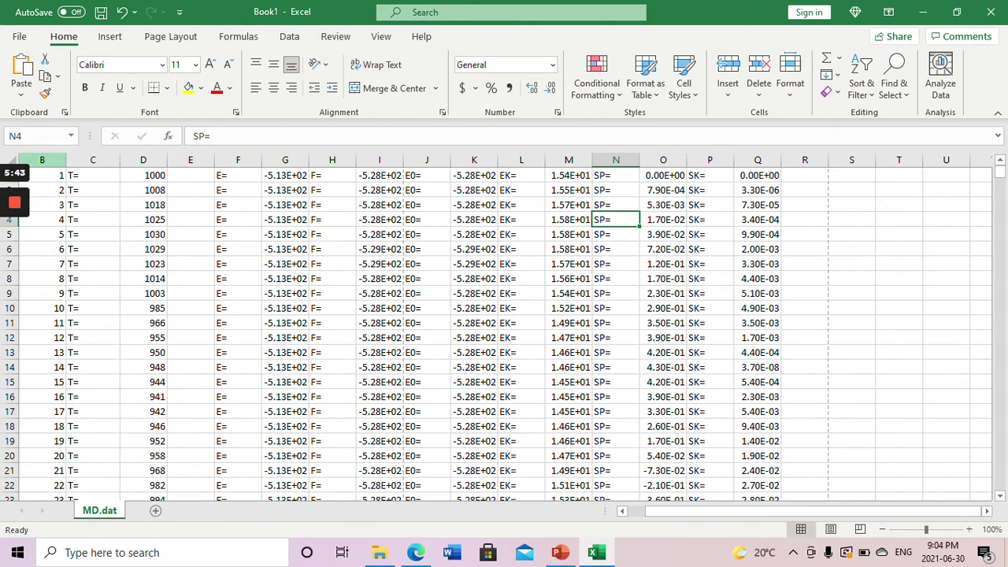
pyautogui.click(42, 159)
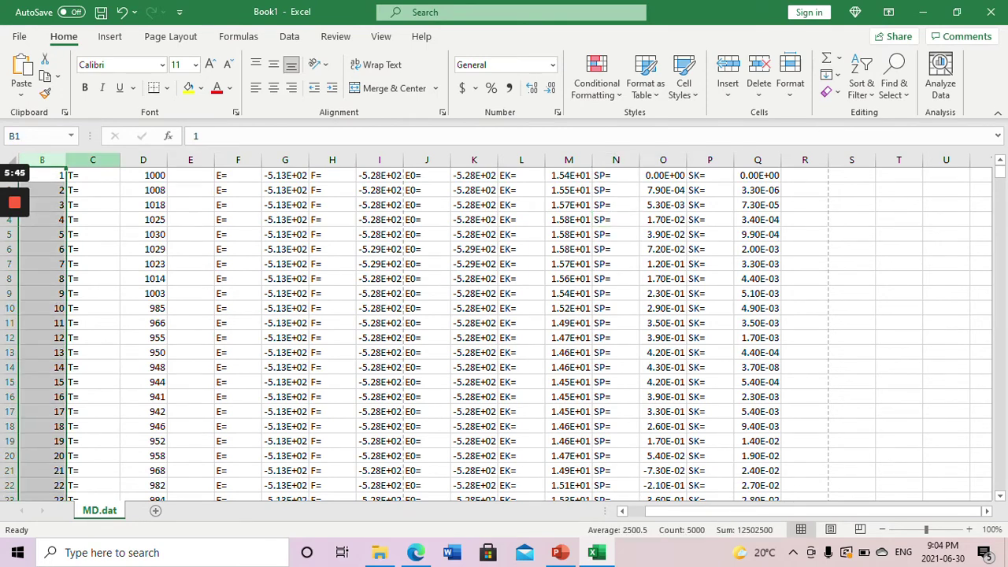
pyautogui.click(92, 160)
pyautogui.click(142, 160)
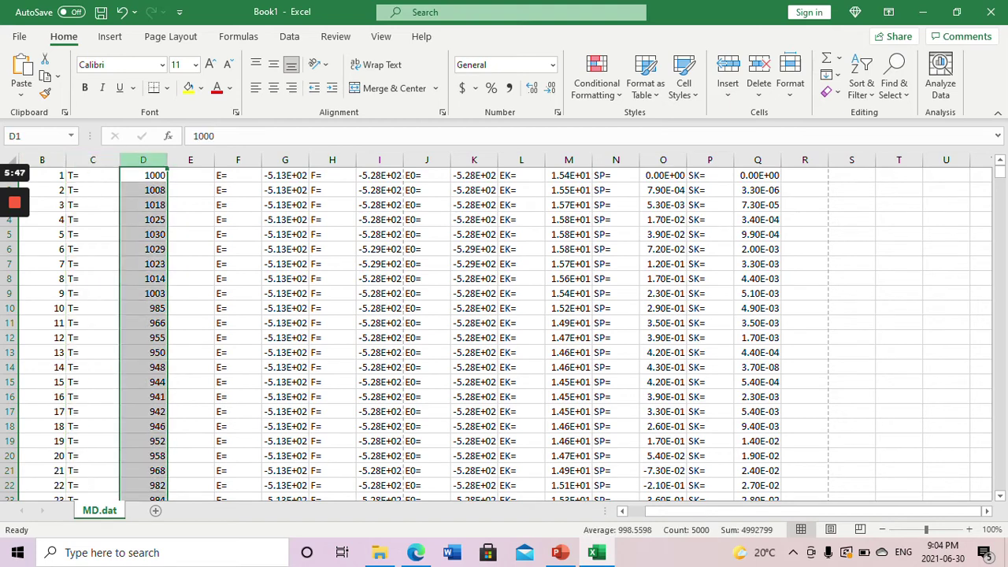
# Highlight the E=, F=, E0= and EK= energy column pairs, then the SP= and SK= columns.
pyautogui.click(238, 160)
pyautogui.keyDown('shift'); pyautogui.click(285, 160); pyautogui.keyUp('shift')
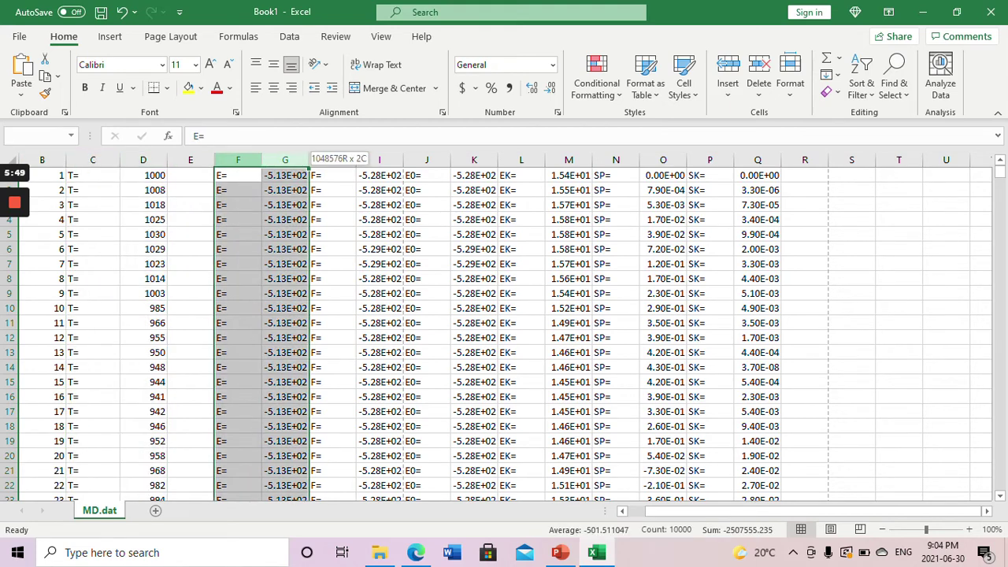
pyautogui.click(332, 160)
pyautogui.keyDown('shift'); pyautogui.click(378, 160); pyautogui.keyUp('shift')
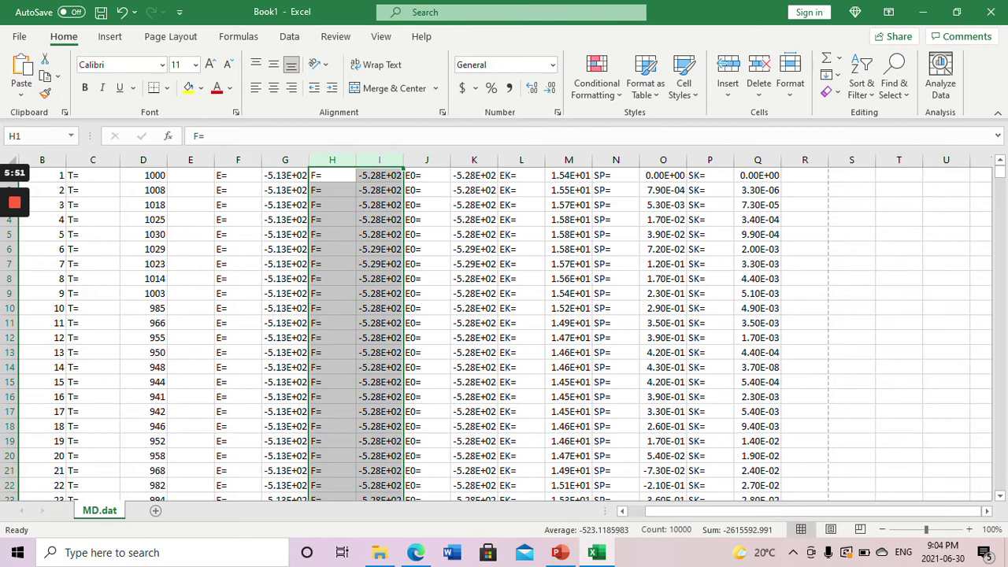
pyautogui.click(426, 160)
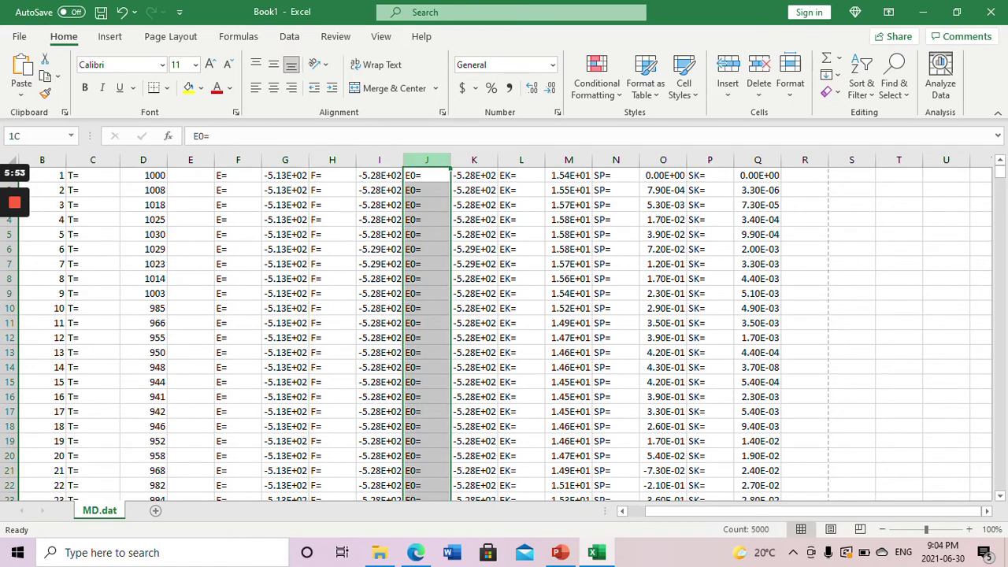
pyautogui.keyDown('shift'); pyautogui.click(473, 160); pyautogui.keyUp('shift')
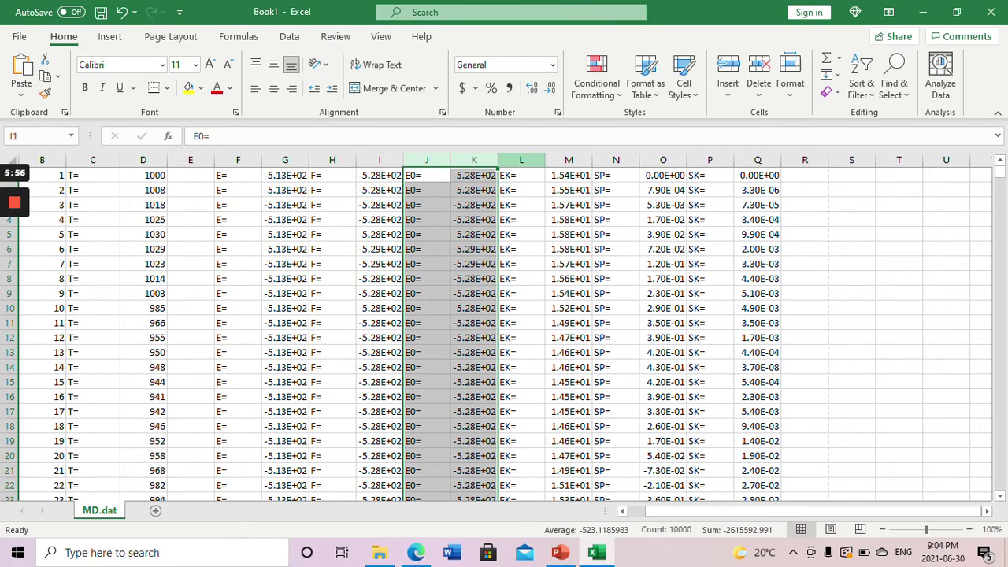
pyautogui.click(521, 159)
pyautogui.keyDown('shift'); pyautogui.click(569, 160); pyautogui.keyUp('shift')
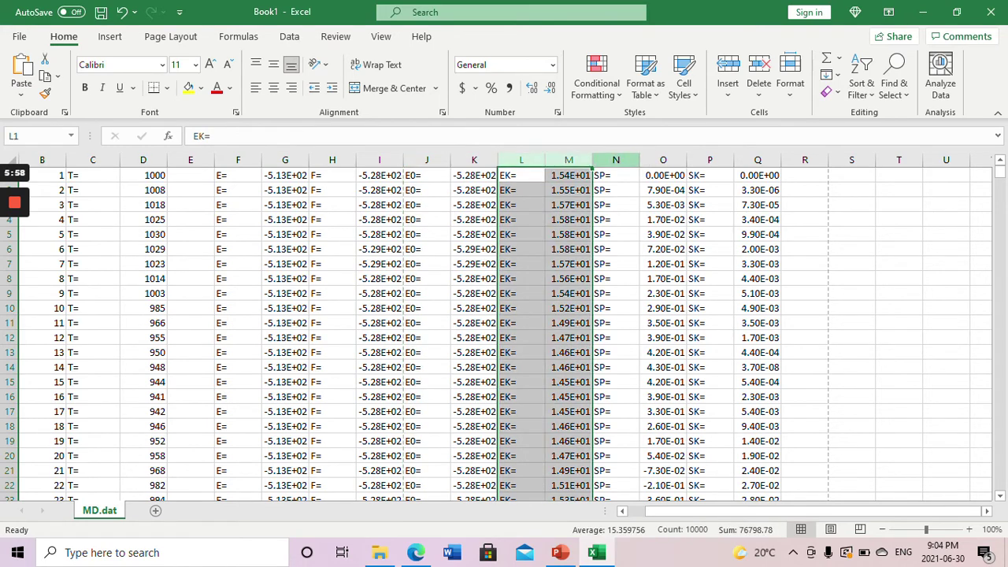
pyautogui.moveTo(615, 160); pyautogui.dragTo(757, 160)
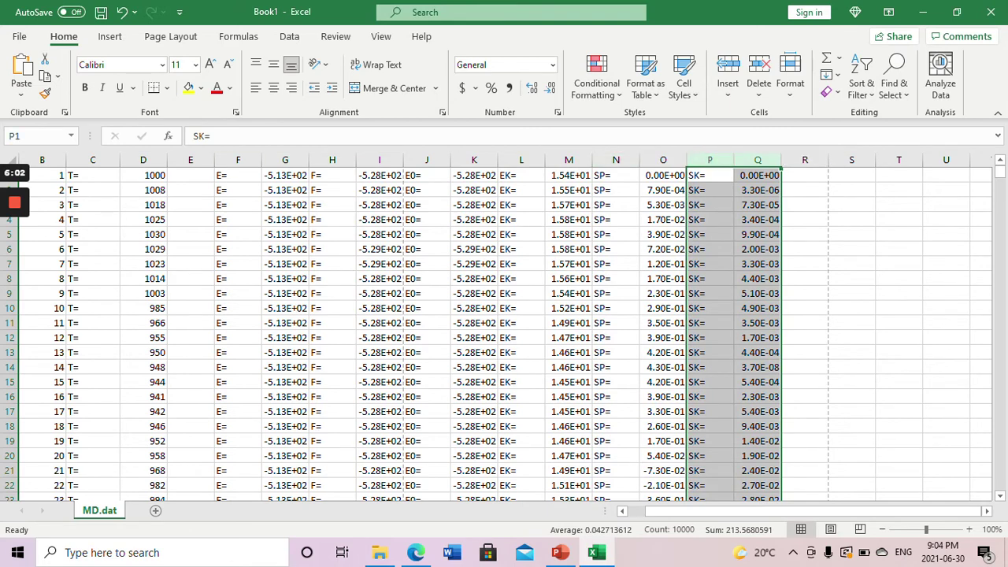
# Insert a scatter chart of temperature (column D) against step number (column B).
pyautogui.click(41, 159)
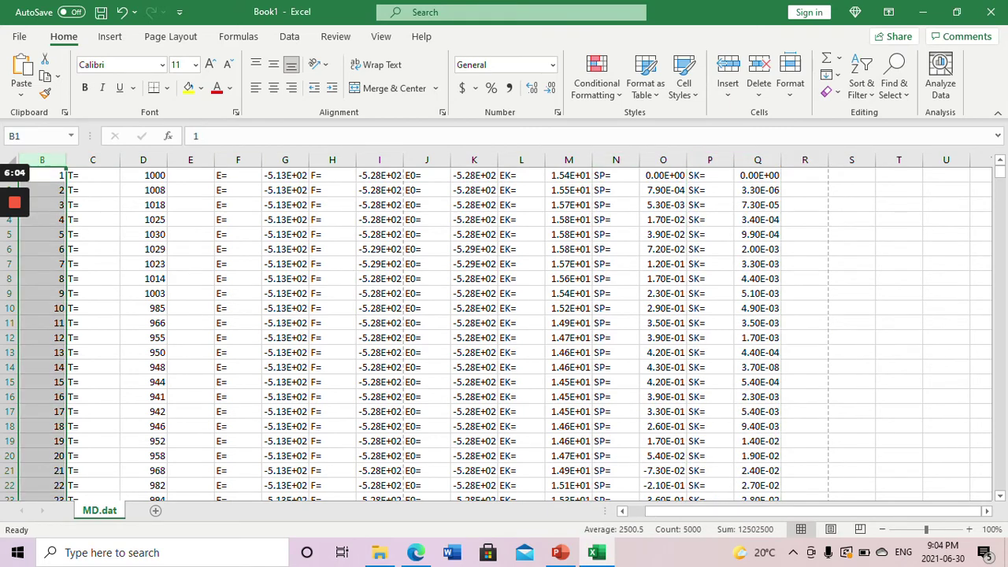
pyautogui.keyDown('ctrl'); pyautogui.click(142, 160); pyautogui.keyUp('ctrl')
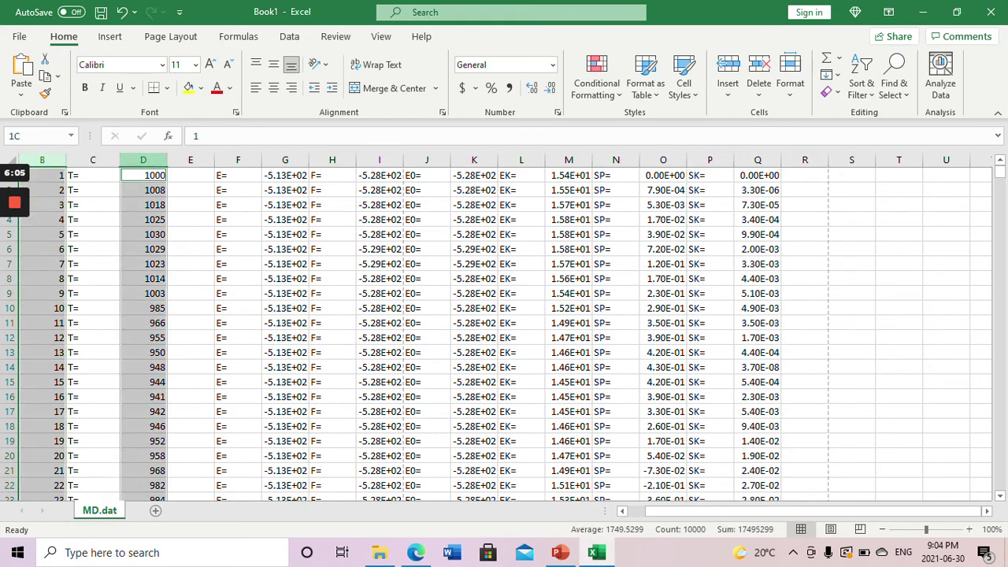
pyautogui.click(114, 37)
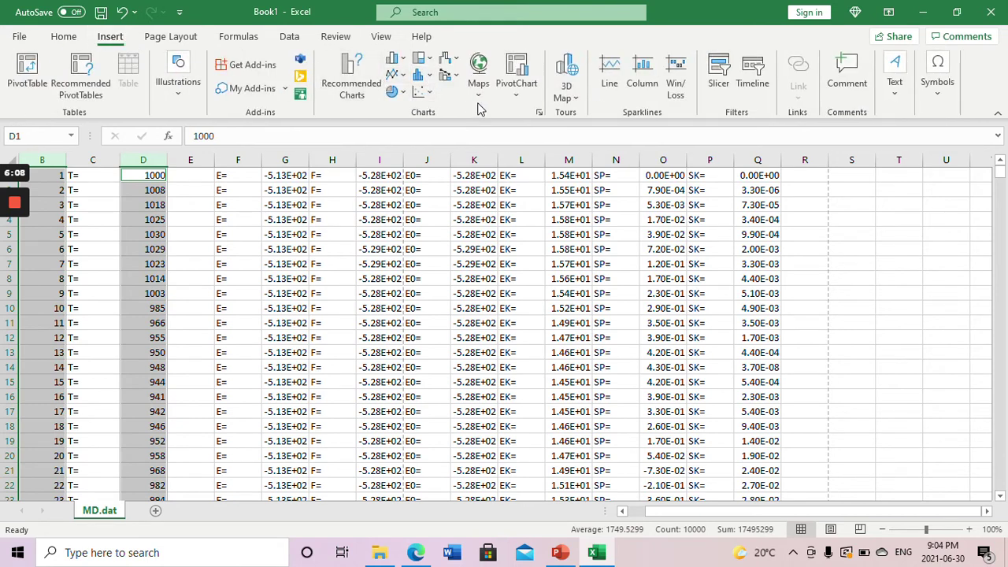
pyautogui.click(423, 91)
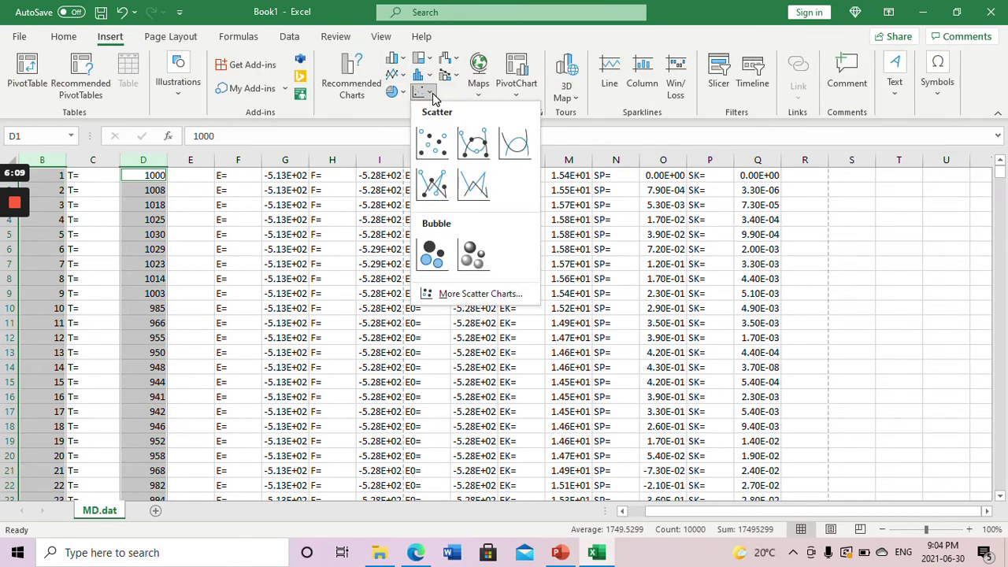
pyautogui.click(473, 146)
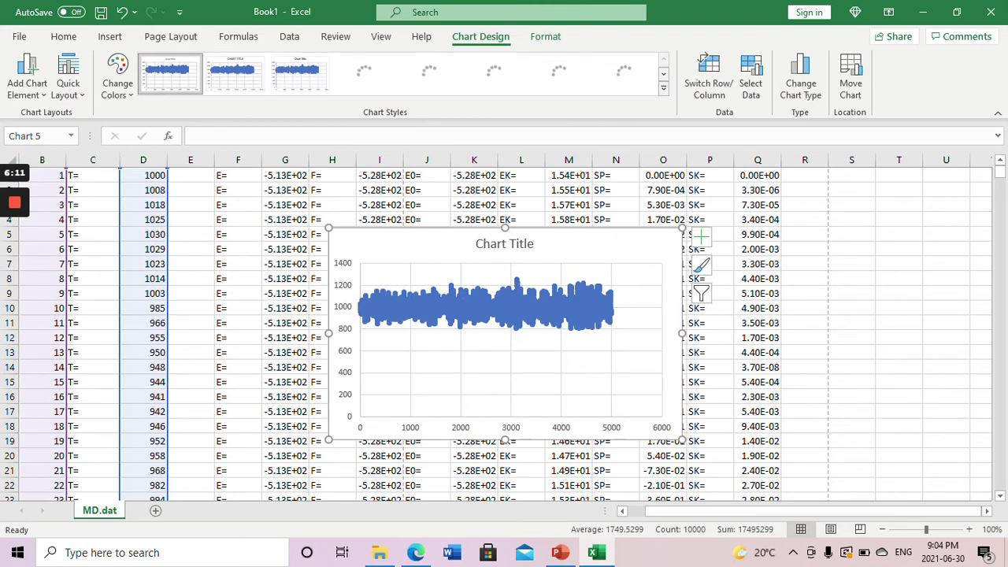
# Set the chart's vertical axis minimum bound to 800.
pyautogui.doubleClick(344, 329)
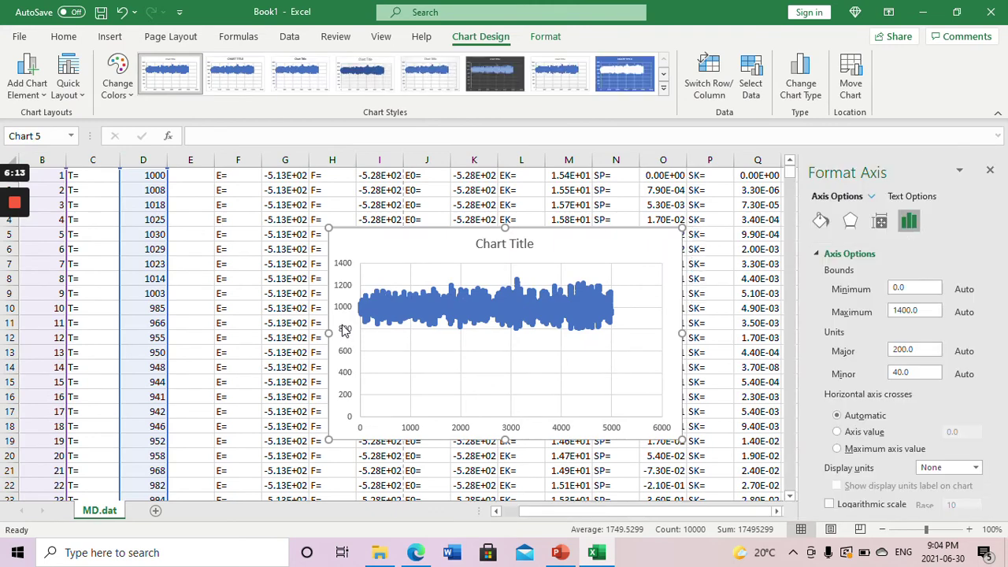
pyautogui.click(913, 288)
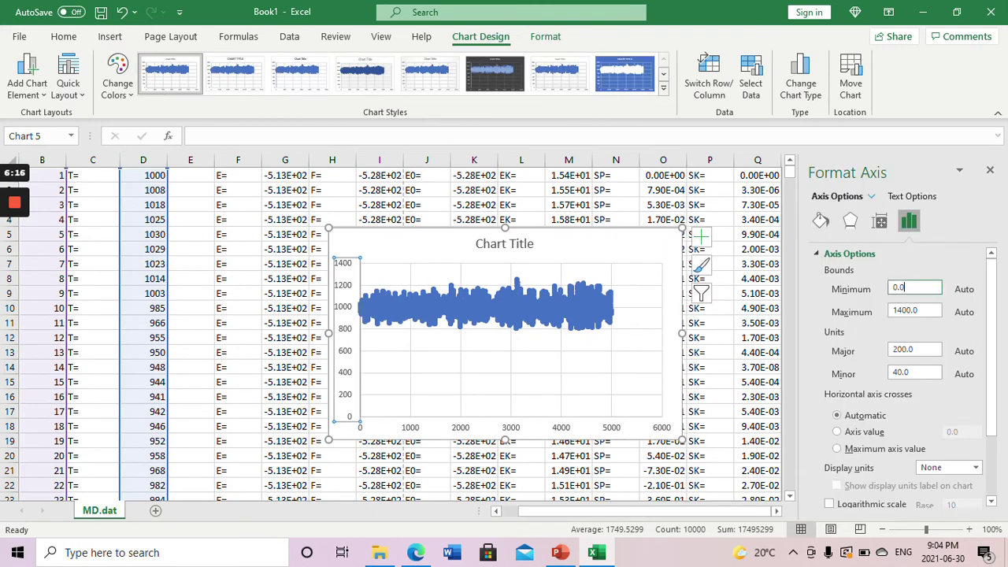
pyautogui.press('BackSpace')
pyautogui.press('BackSpace')
pyautogui.press('BackSpace')
pyautogui.write('800')
pyautogui.press('Tab')
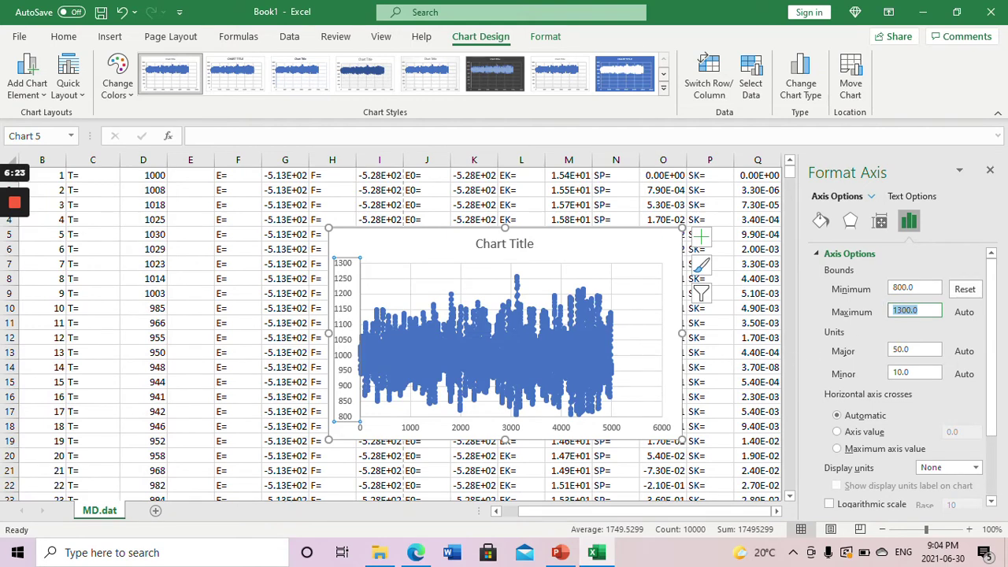
pyautogui.click(990, 172)
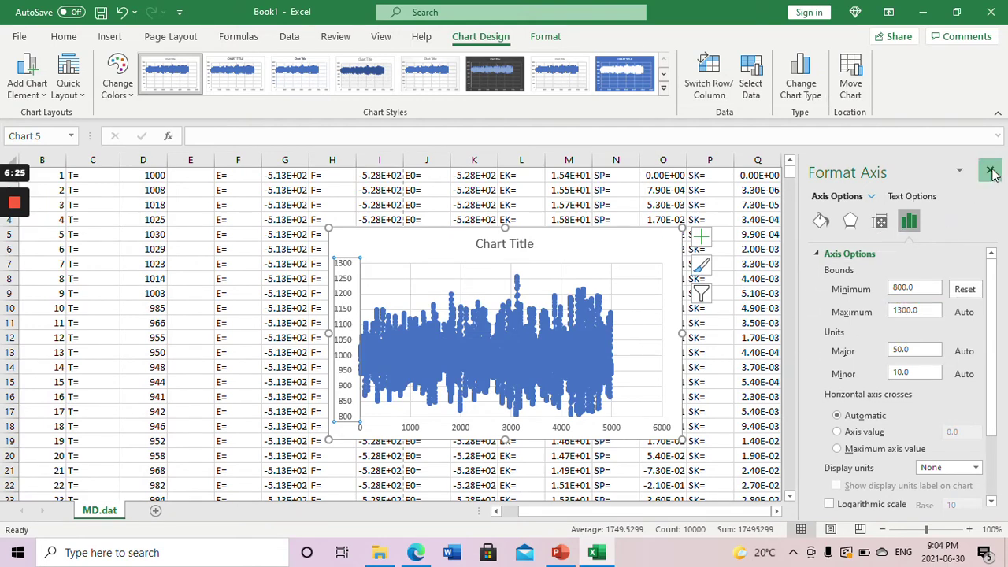
# Widen the temperature chart, then scroll the sheet down toward row 100.
pyautogui.moveTo(682, 229); pyautogui.dragTo(802, 186)
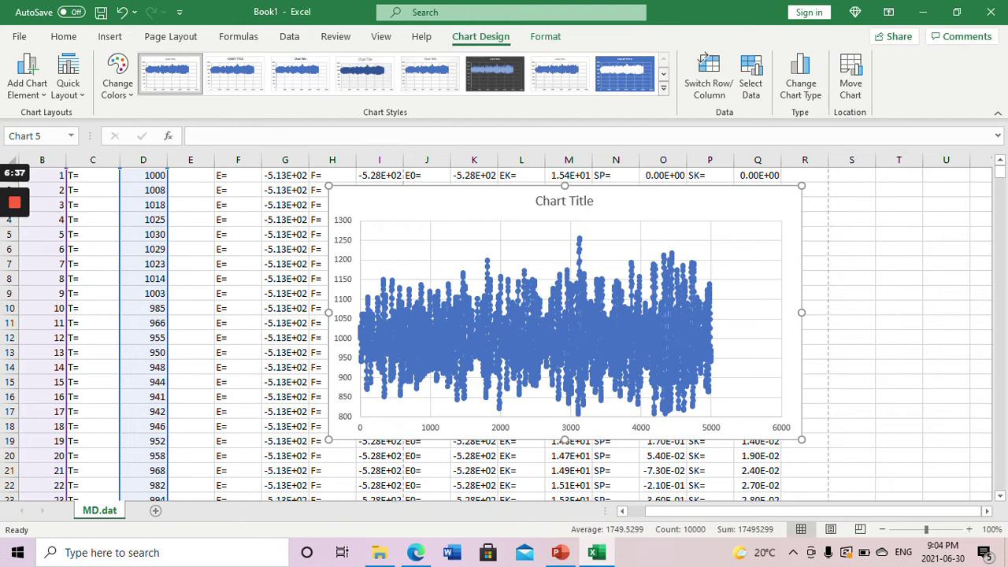
pyautogui.scroll(-9, 504, 330)
pyautogui.scroll(-7, 504, 331)
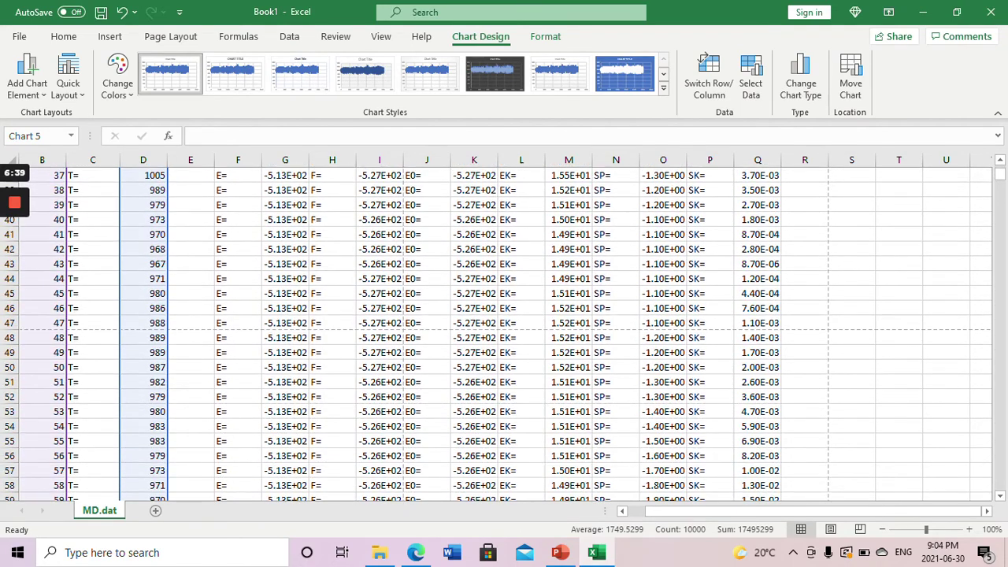
pyautogui.scroll(-15, 504, 331)
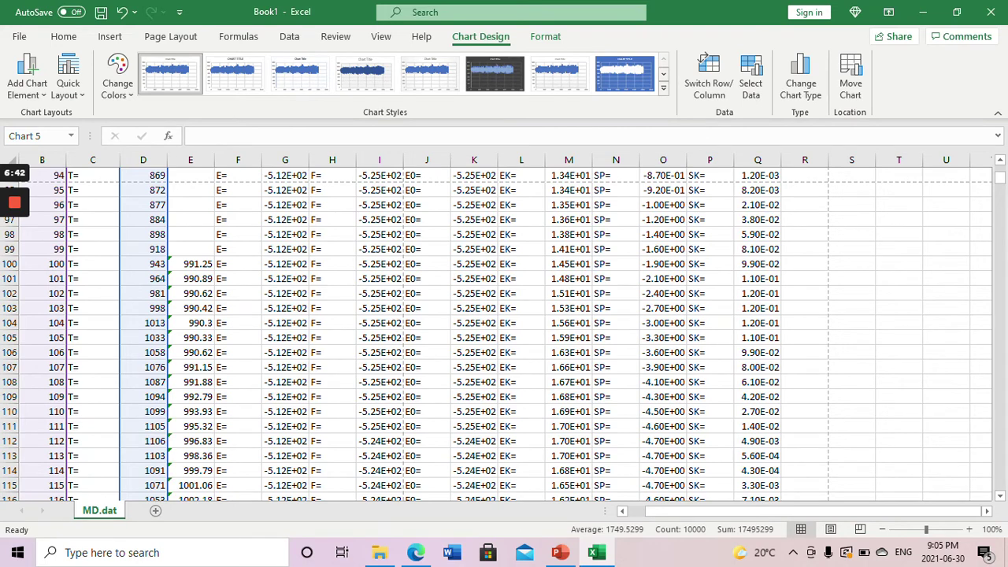
pyautogui.click(190, 264)
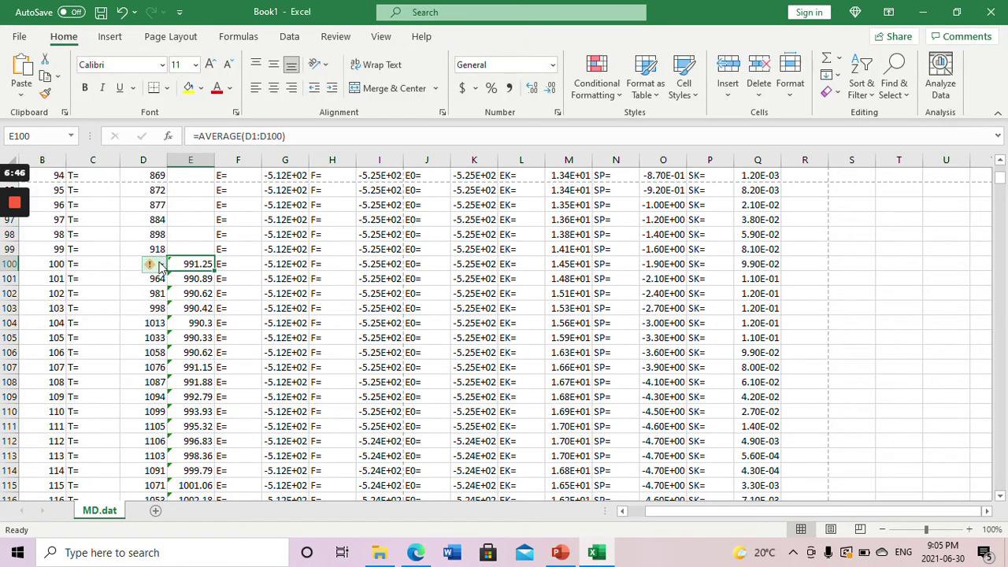
pyautogui.press('F2')
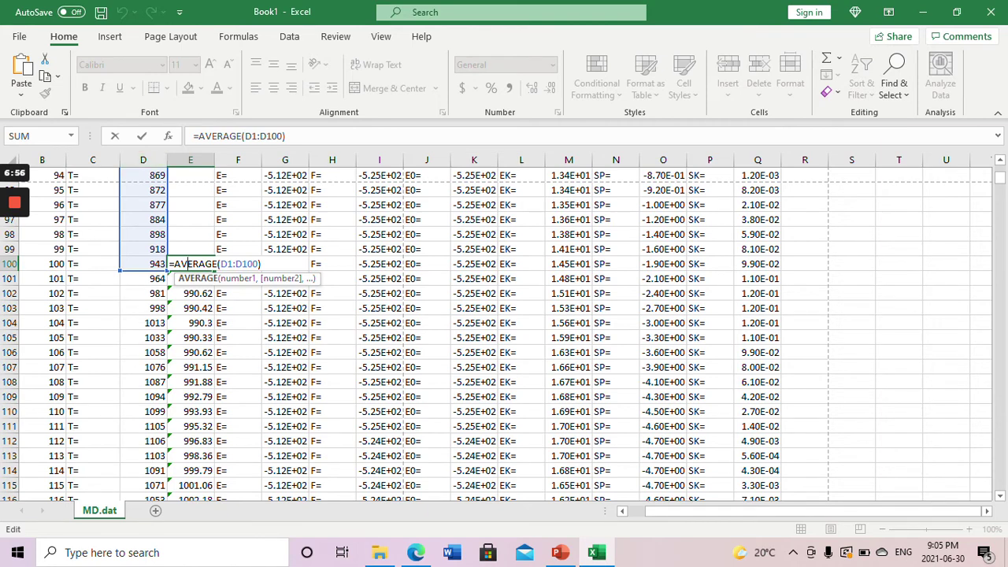
pyautogui.press('Return')
pyautogui.scroll(20, 504, 331)
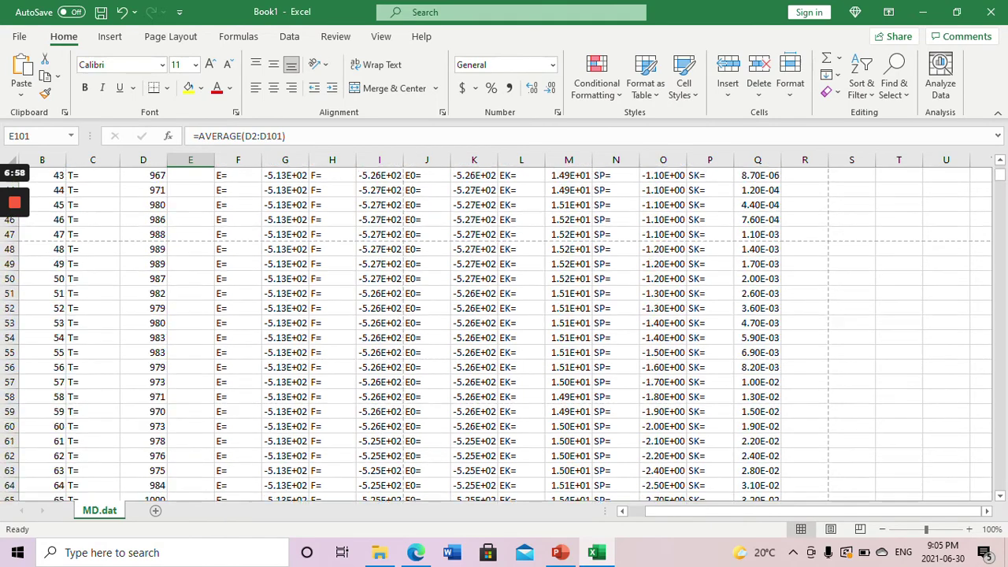
pyautogui.scroll(7, 504, 331)
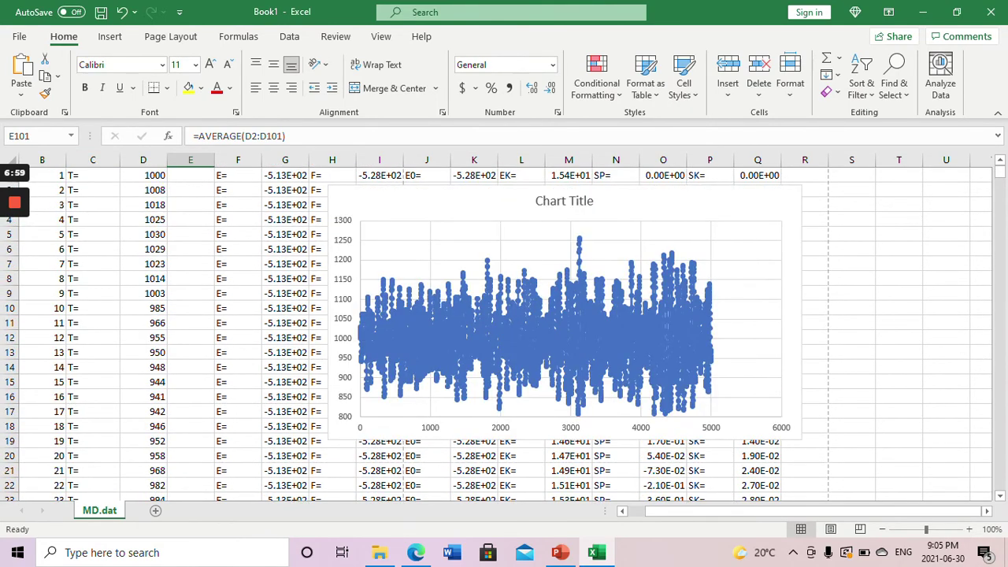
pyautogui.click(41, 160)
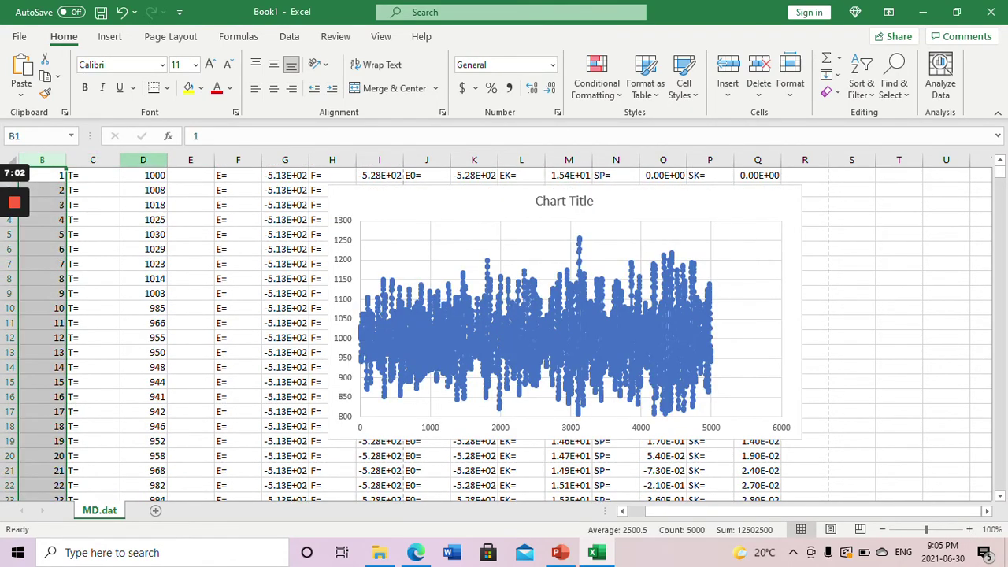
pyautogui.keyDown('ctrl'); pyautogui.click(142, 160); pyautogui.keyUp('ctrl')
# Add column E to the B and D selection and insert a two-series scatter chart.
pyautogui.keyDown('ctrl'); pyautogui.click(189, 160); pyautogui.keyUp('ctrl')
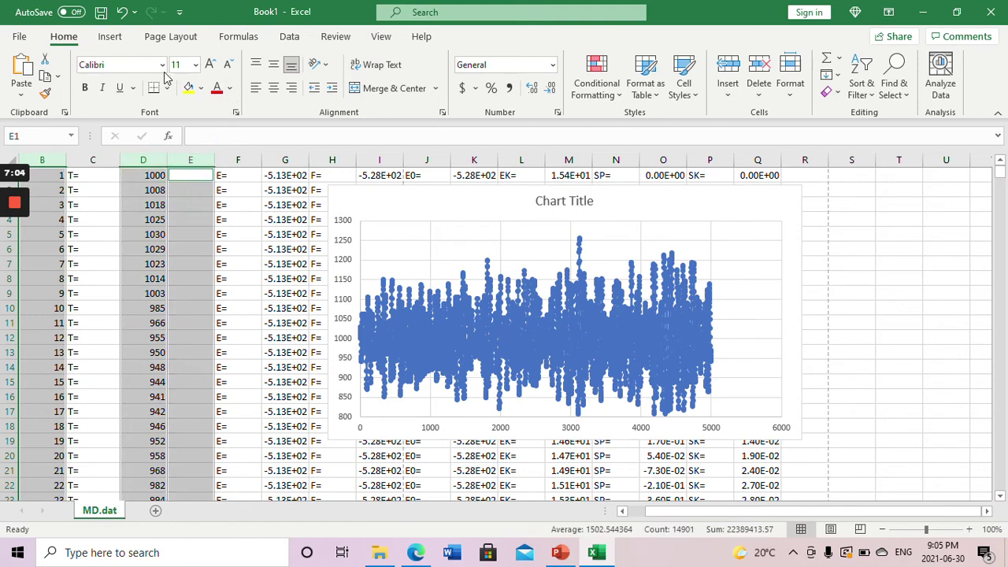
pyautogui.click(110, 37)
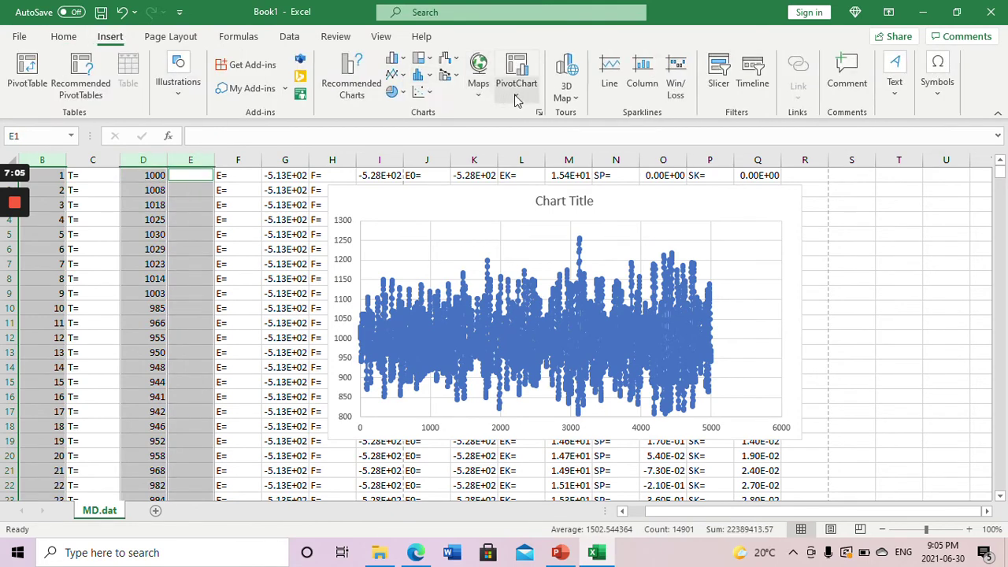
pyautogui.click(425, 93)
pyautogui.click(473, 143)
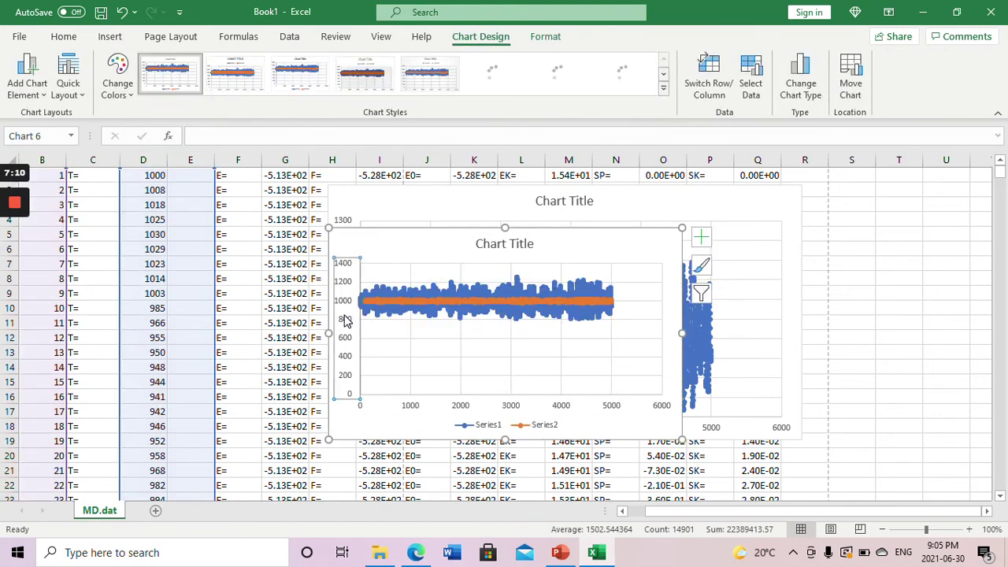
# Set the second chart's vertical axis to a 900 minimum and 1100 maximum.
pyautogui.doubleClick(347, 319)
pyautogui.rightClick(347, 319)
pyautogui.click(911, 288)
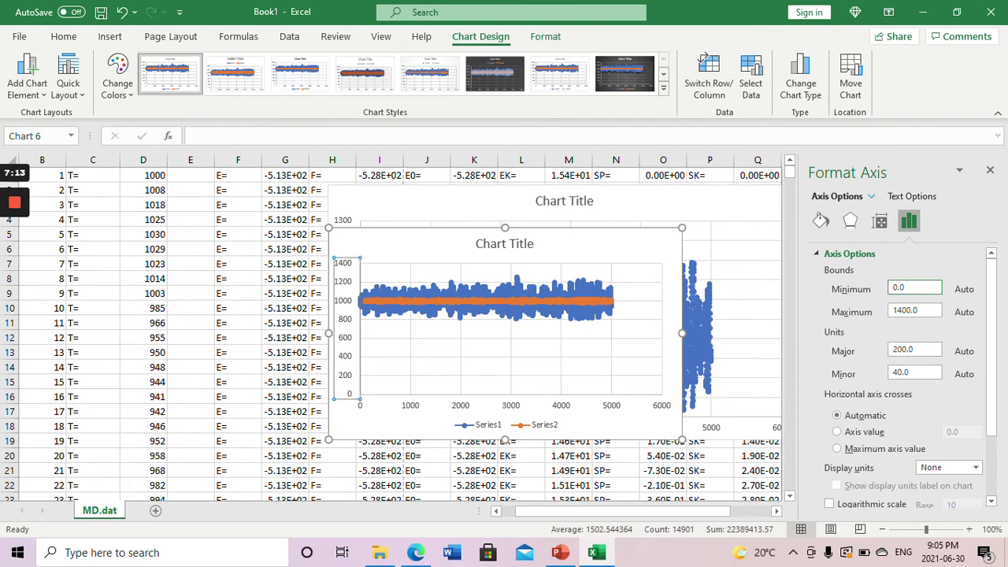
pyautogui.press('BackSpace')
pyautogui.press('BackSpace')
pyautogui.press('BackSpace')
pyautogui.write('800')
pyautogui.press('BackSpace')
pyautogui.press('BackSpace')
pyautogui.press('BackSpace')
pyautogui.write('900')
pyautogui.press('Tab')
pyautogui.press('BackSpace')
pyautogui.press('BackSpace')
pyautogui.press('BackSpace')
pyautogui.press('BackSpace')
pyautogui.press('BackSpace')
pyautogui.press('BackSpace')
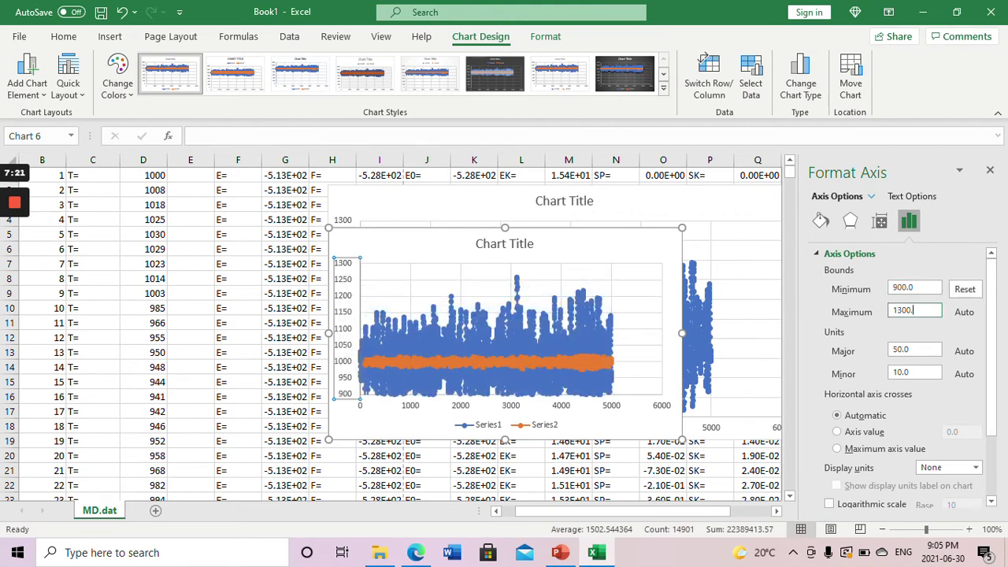
pyautogui.write('1')
pyautogui.write('0')
pyautogui.press('Return')
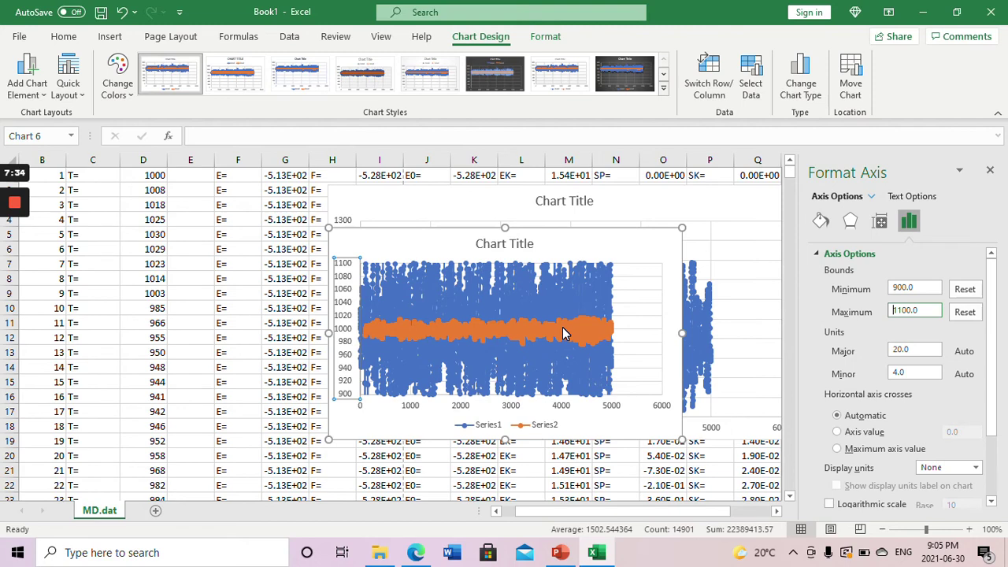
pyautogui.moveTo(527, 303)
pyautogui.moveTo(402, 348)
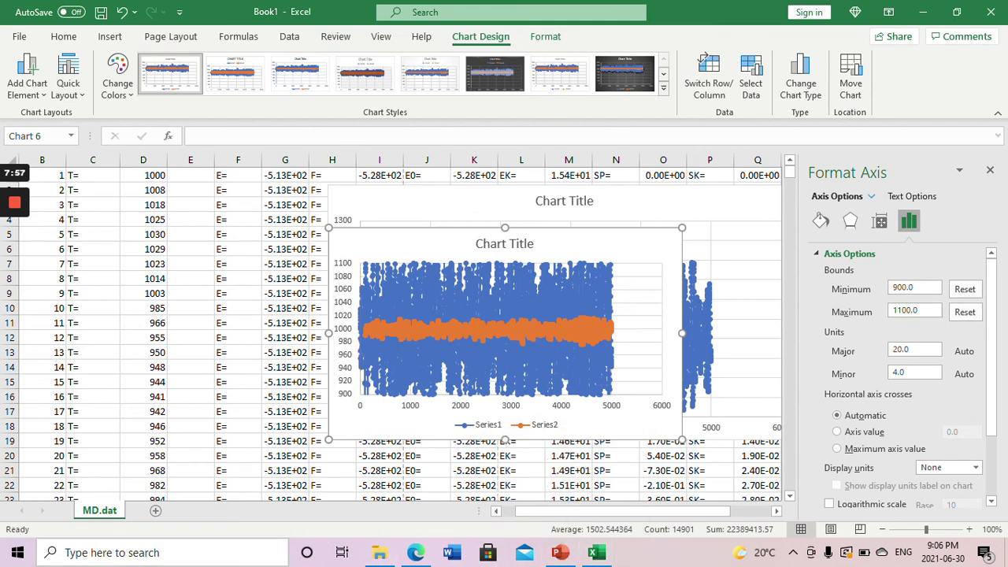
# Search 'ovit' to launch OVITO Basic, then minimize the browser to reveal it.
pyautogui.click(231, 554)
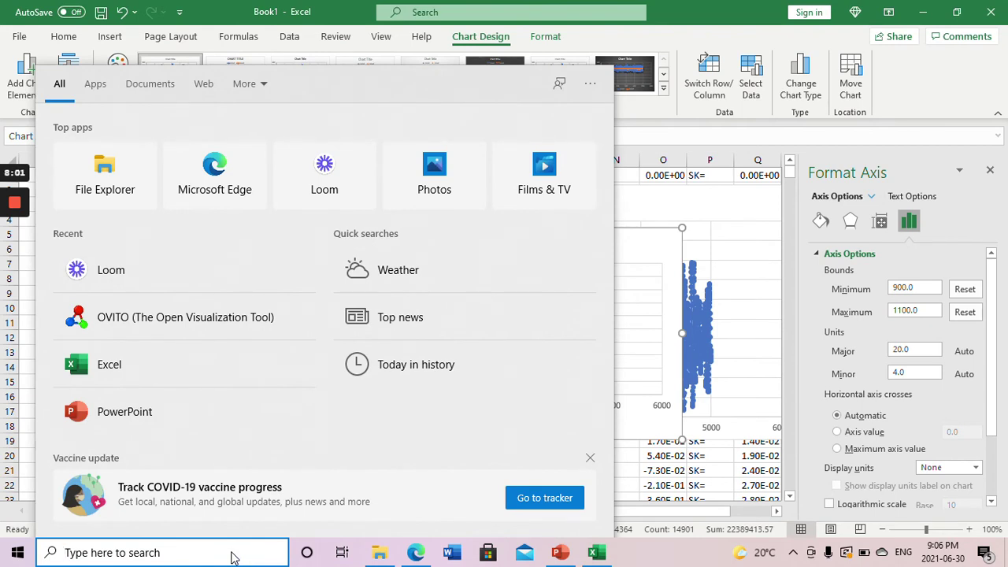
pyautogui.write('ovit')
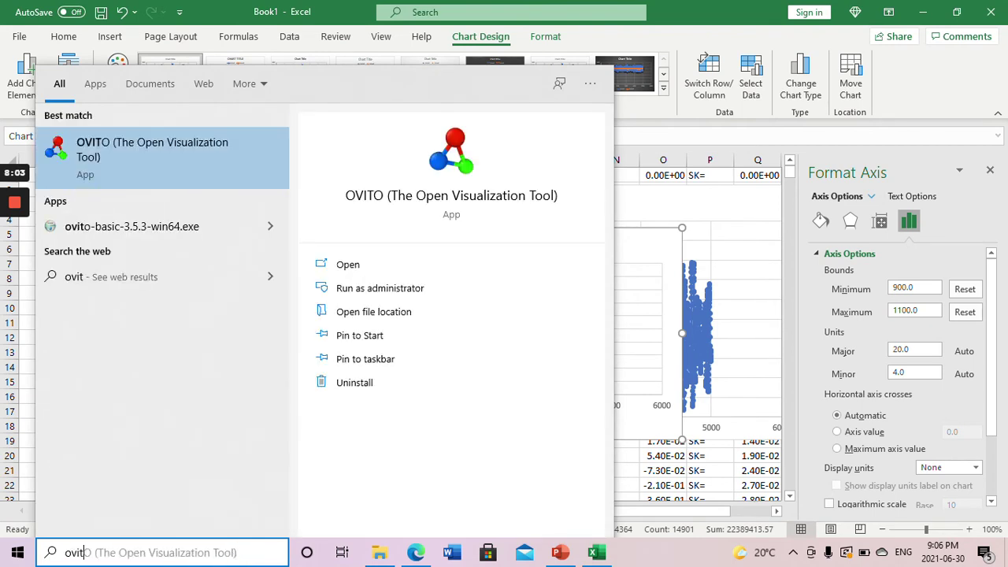
pyautogui.click(225, 154)
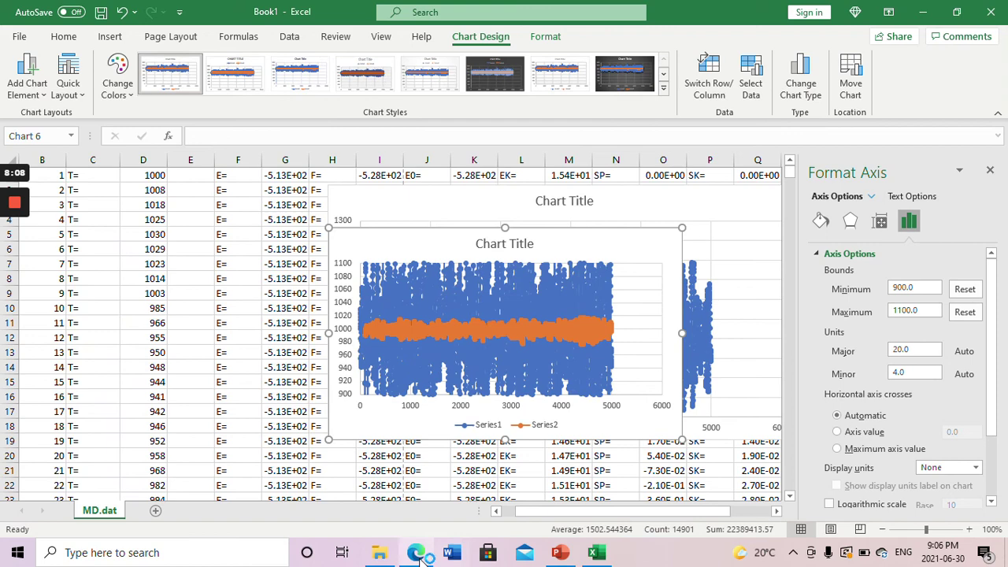
pyautogui.click(417, 554)
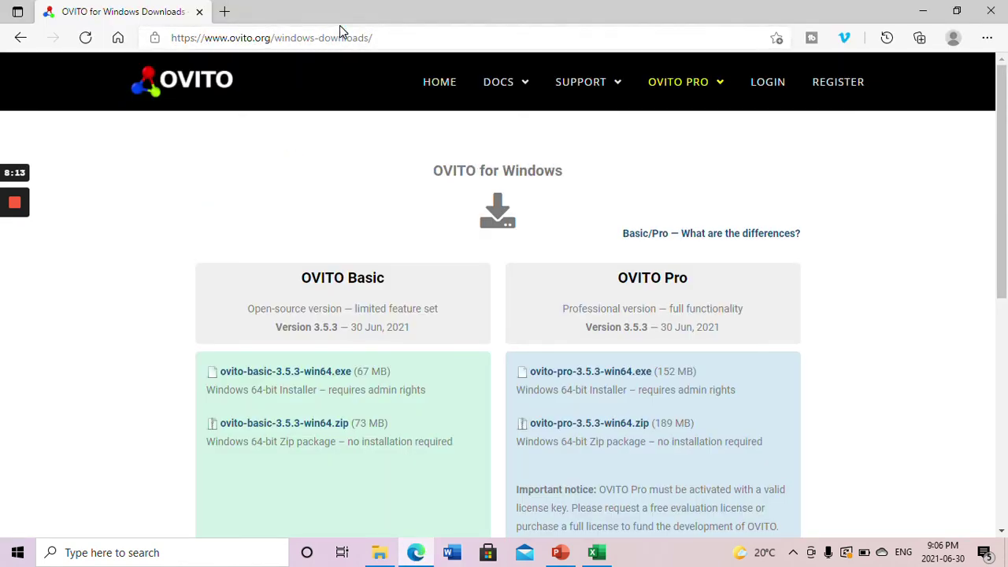
pyautogui.click(924, 12)
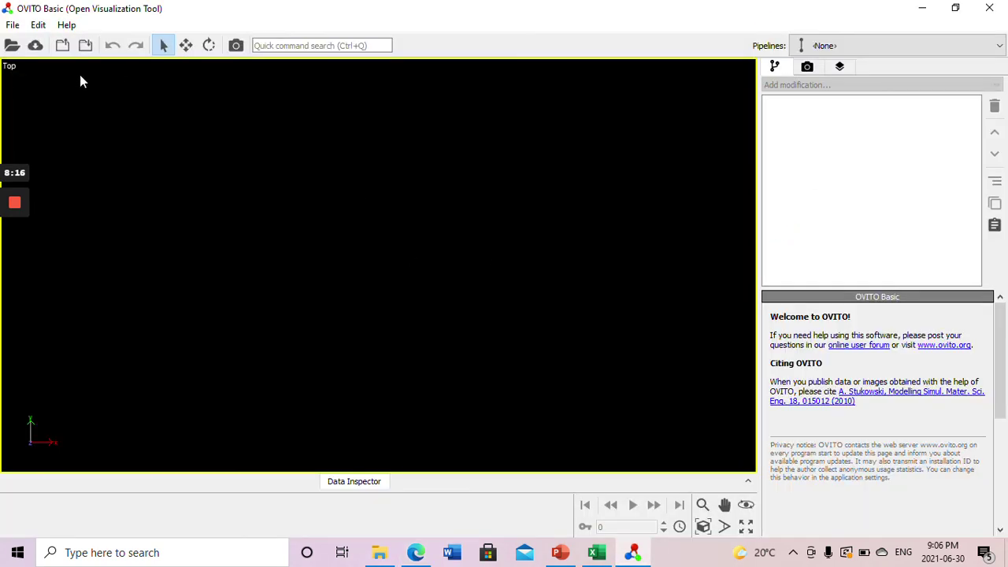
# Load the XDATCAR file from the Desktop's Dr-Red folder.
pyautogui.click(13, 25)
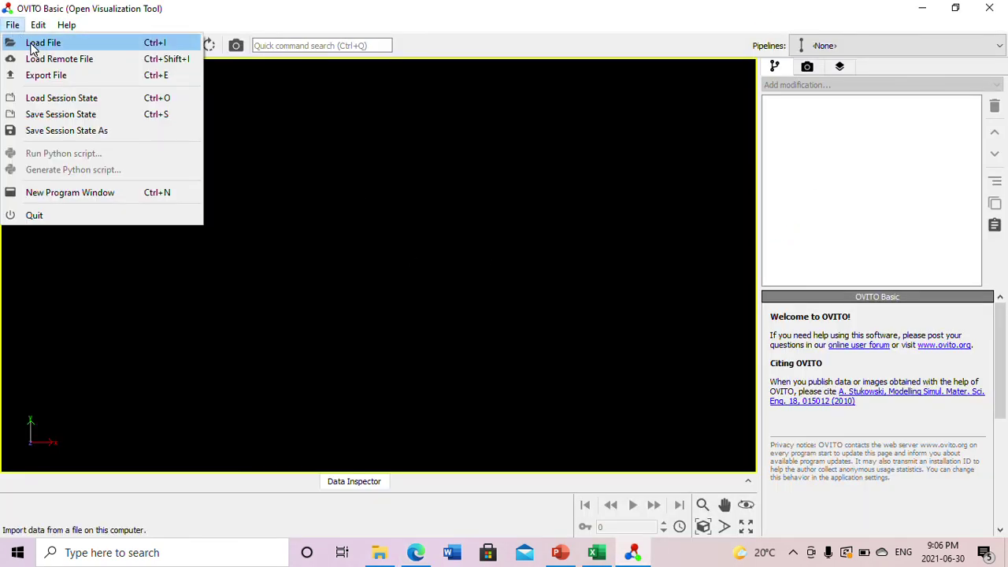
pyautogui.click(32, 45)
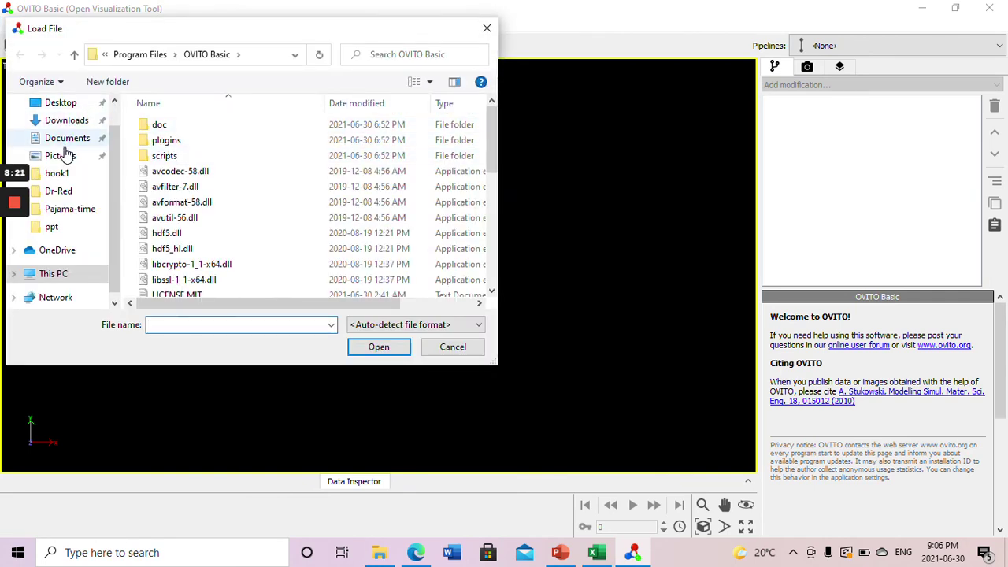
pyautogui.click(66, 103)
pyautogui.doubleClick(176, 142)
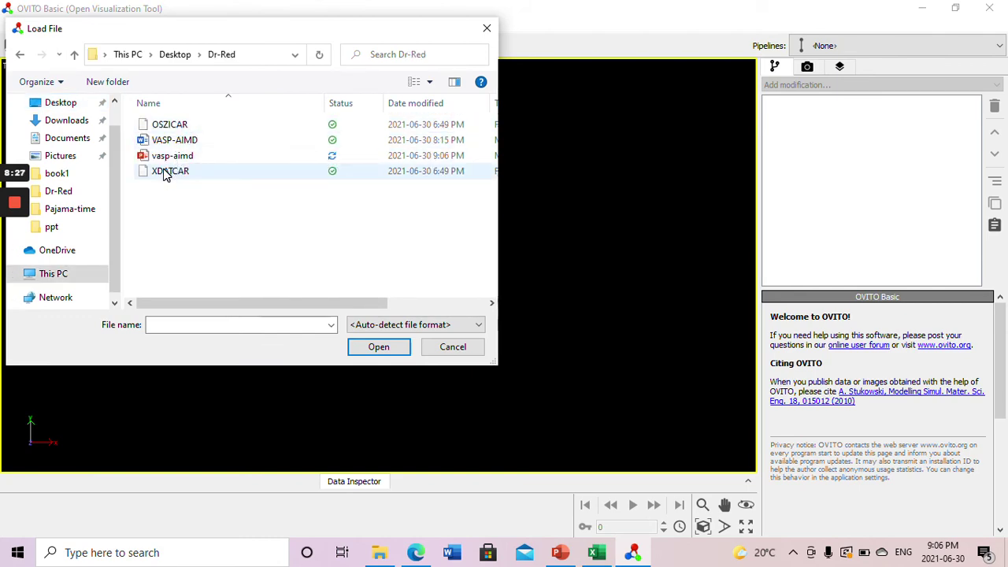
pyautogui.doubleClick(165, 173)
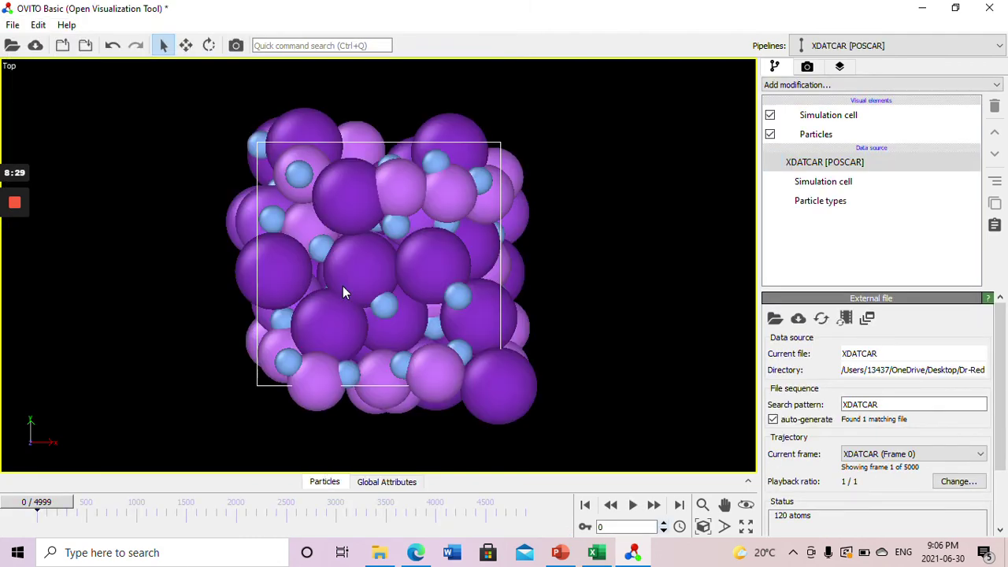
# Zoom in and out, then orbit the 120-atom structure to an oblique view.
pyautogui.scroll(3, 464, 315)
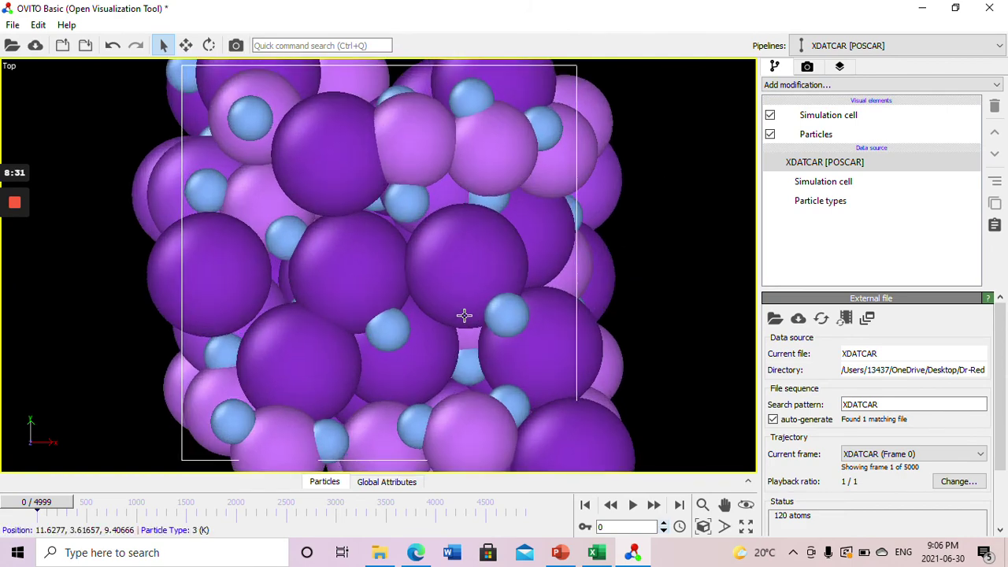
pyautogui.scroll(-3, 463, 315)
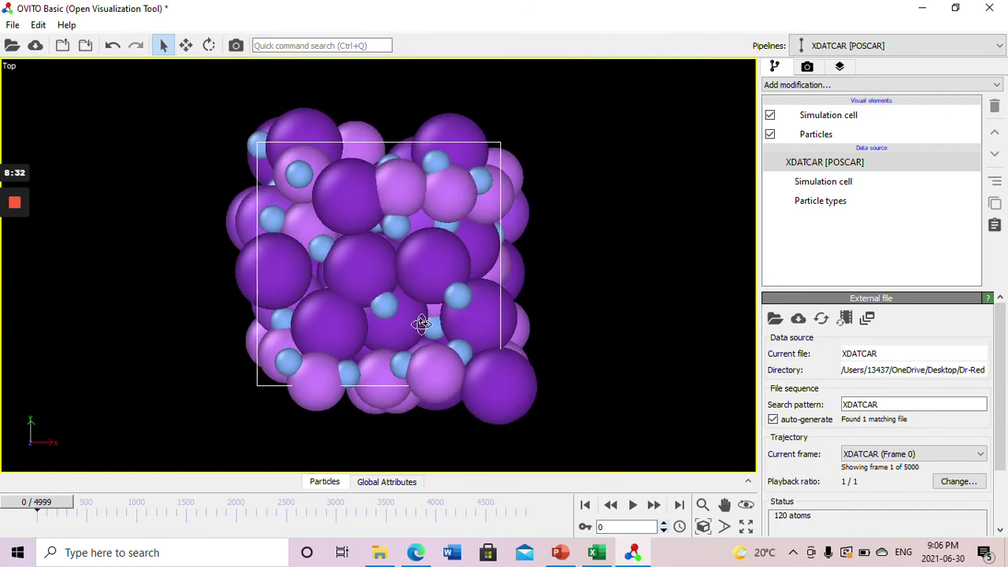
pyautogui.moveTo(420, 328); pyautogui.dragTo(277, 272)
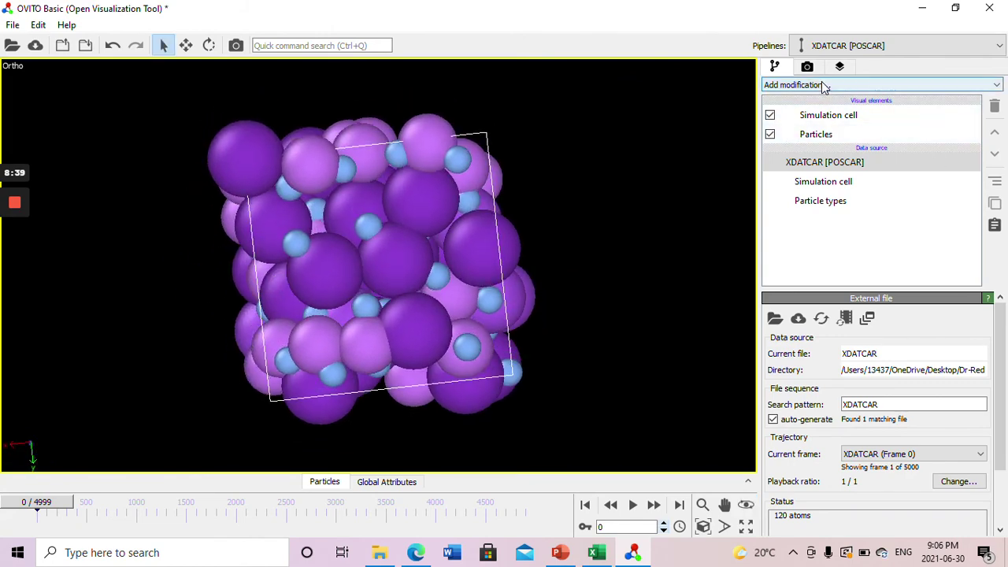
# Add a Coordination analysis modifier to plot the radial distribution function, then rotate the view.
pyautogui.click(823, 85)
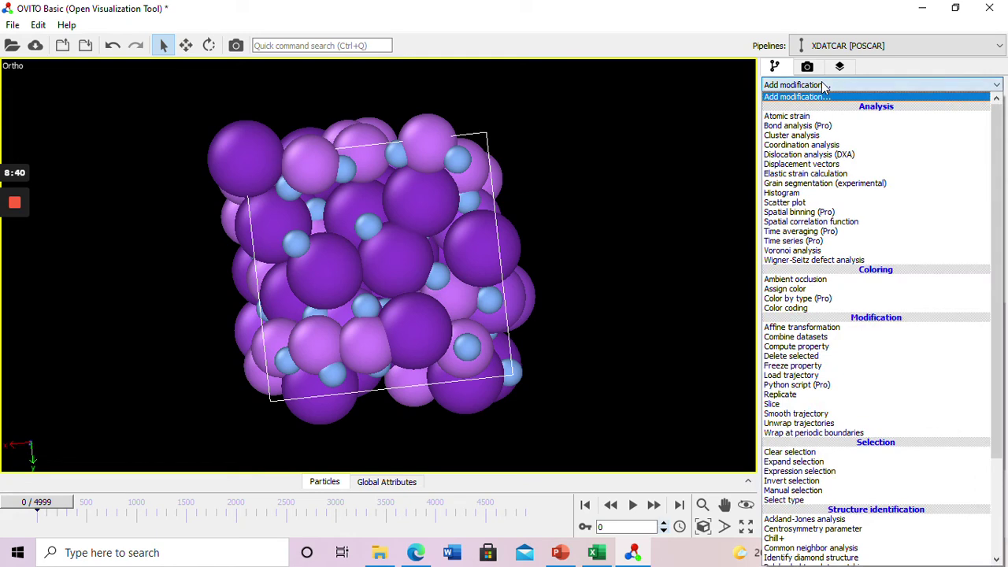
pyautogui.click(824, 146)
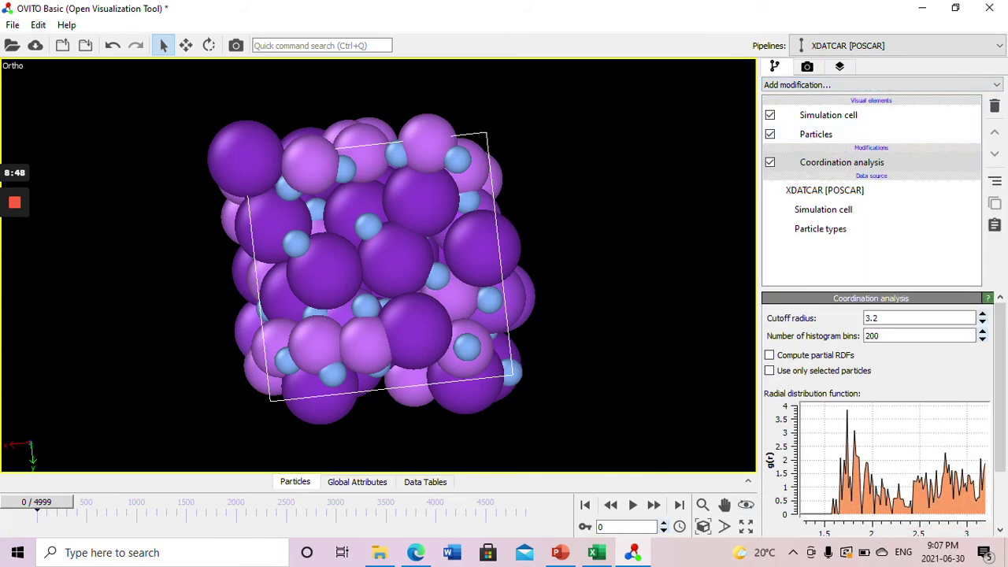
pyautogui.moveTo(685, 389); pyautogui.dragTo(679, 417)
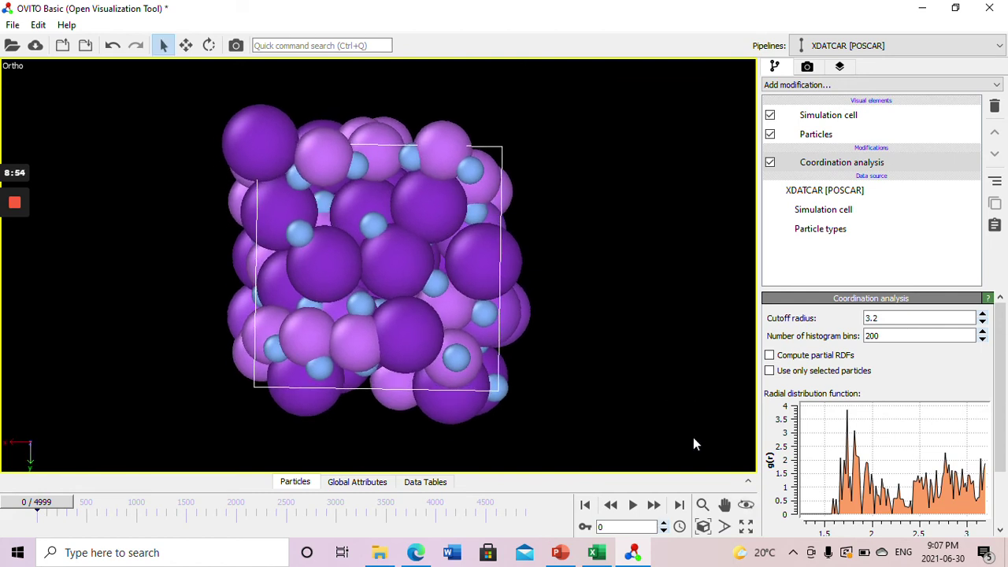
# Briefly play the trajectory, pause it, and jump to the last frame, 4999.
pyautogui.click(633, 506)
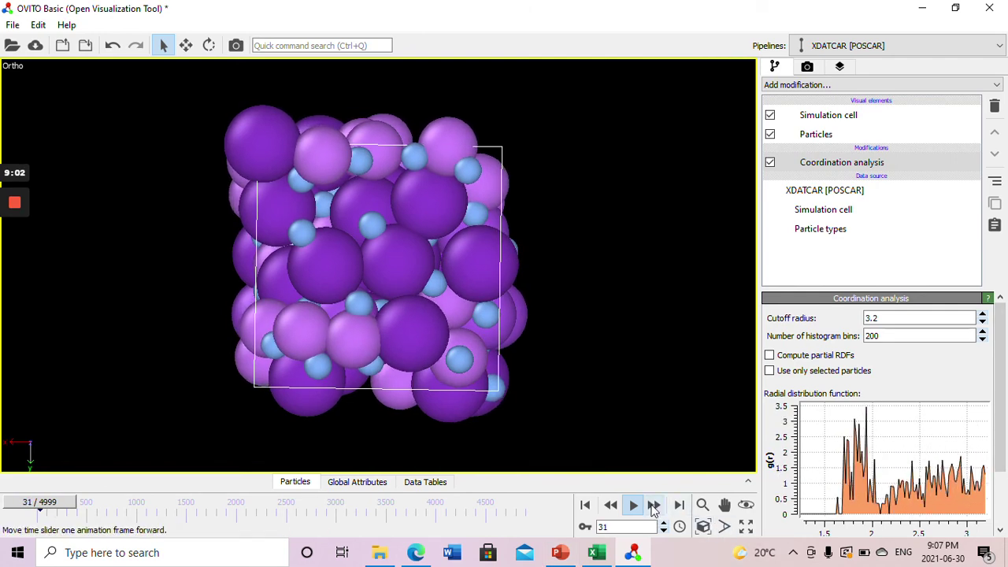
pyautogui.click(634, 504)
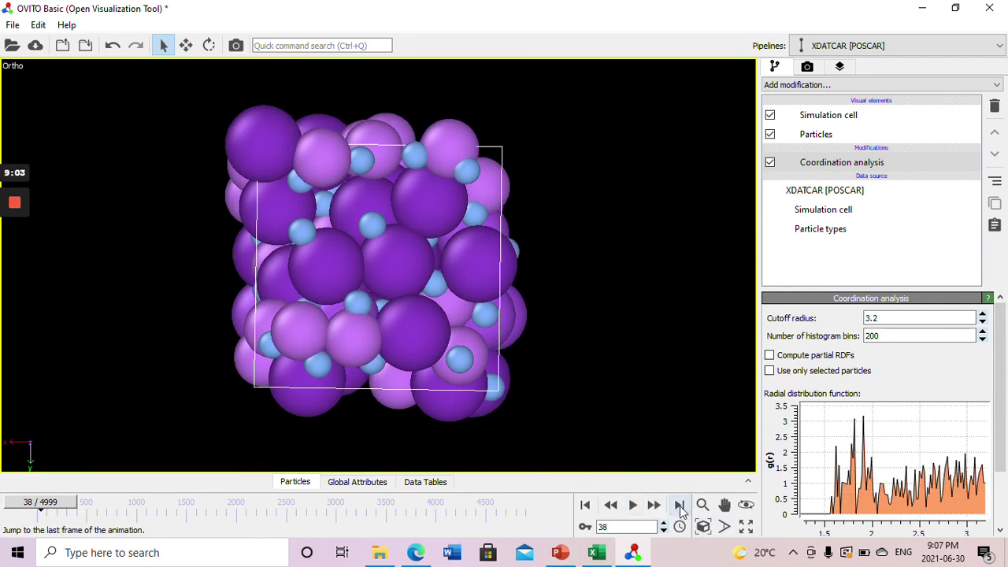
pyautogui.click(679, 505)
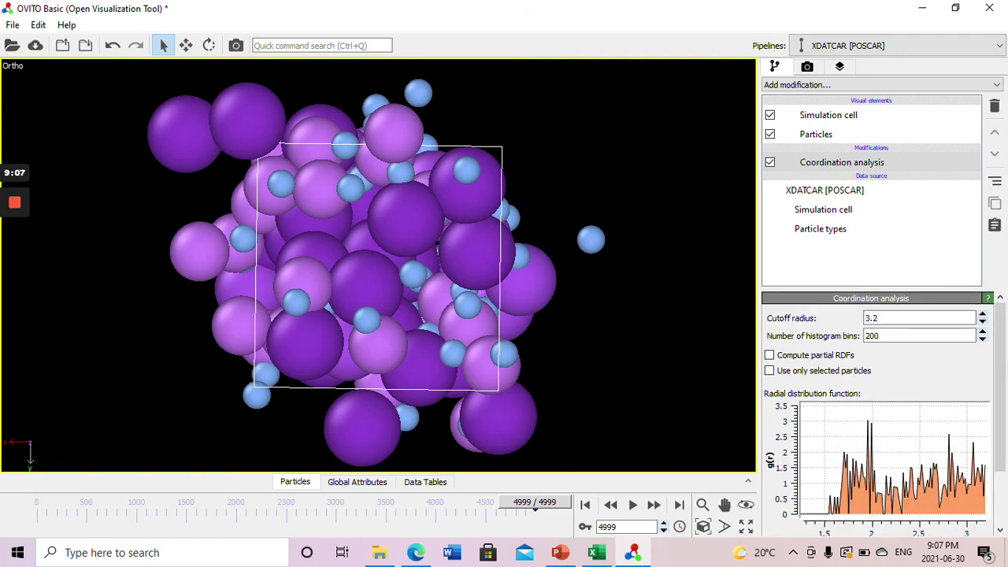
pyautogui.click(770, 356)
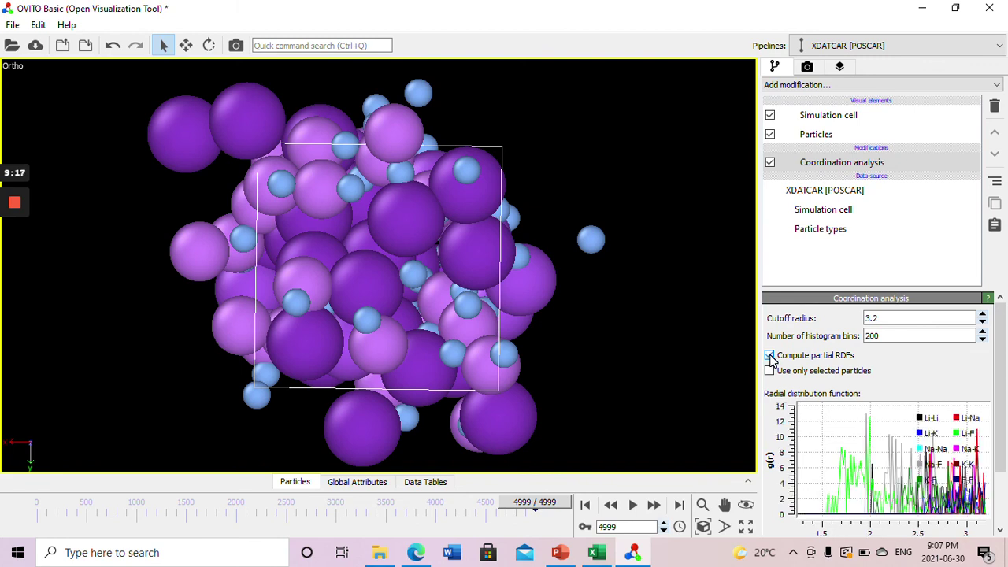
pyautogui.click(770, 356)
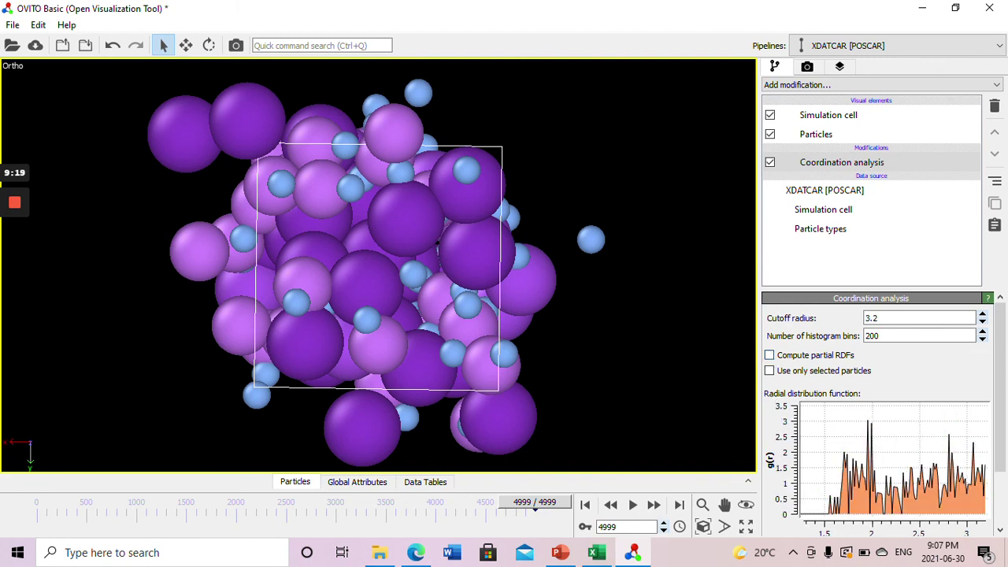